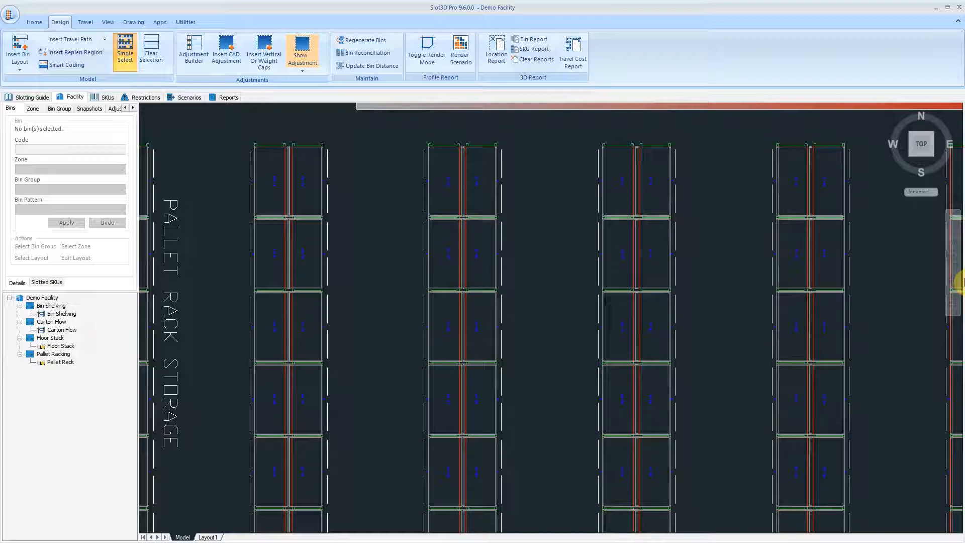
Try to open a location report for the pallet rack storage area
mouse_move(681, 298)
middle_down()
mouse_move(502, 326)
mouse_move(528, 310)
middle_up()
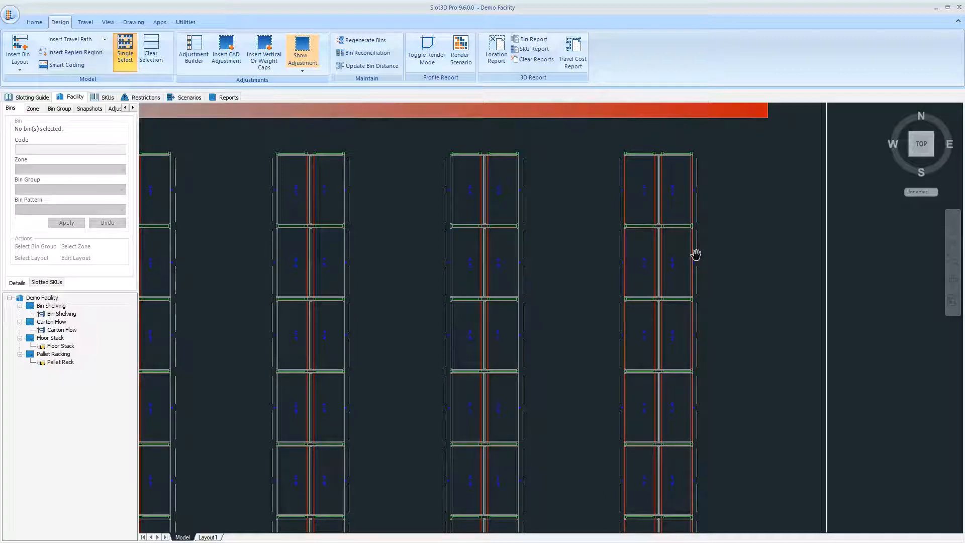
click(497, 50)
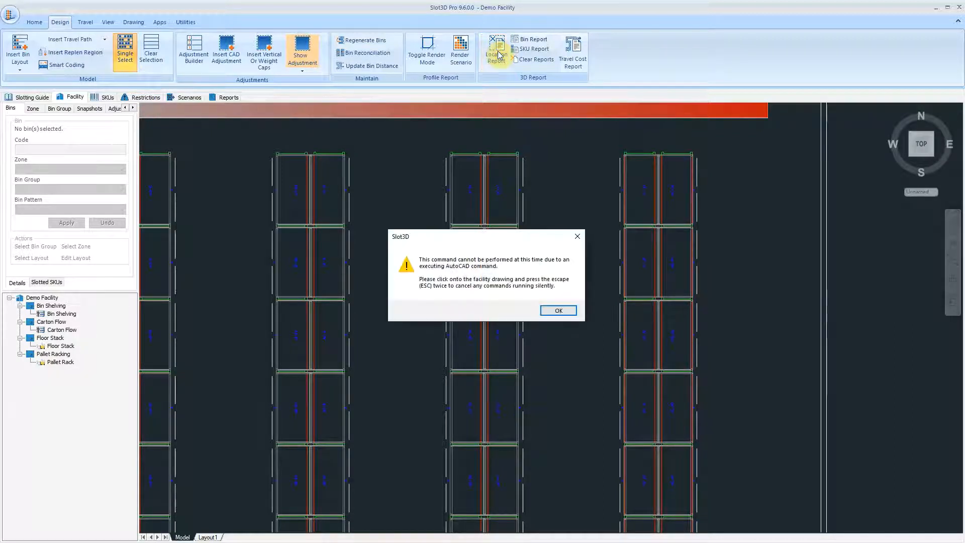
click(556, 310)
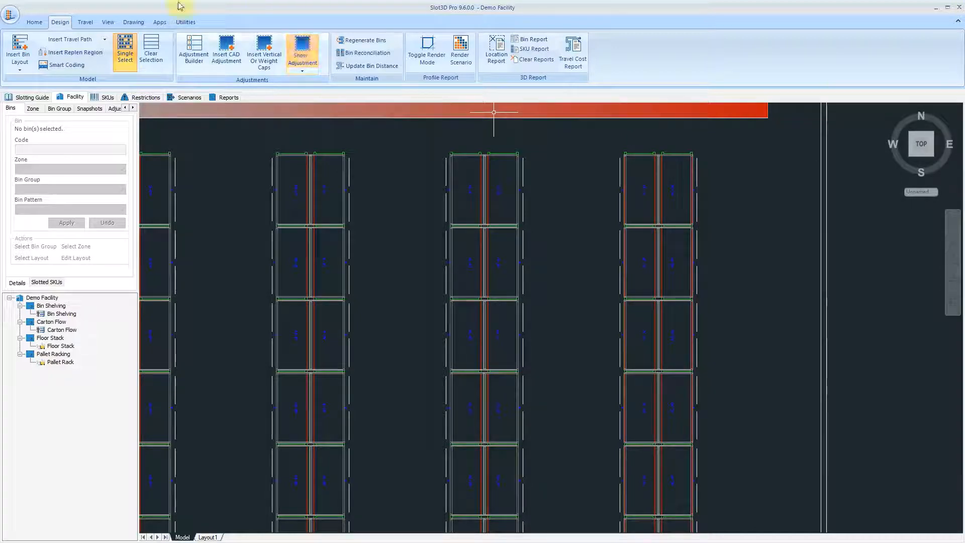
Review the Baseline scenario's settings in the slotting guide's Slotting Scenarios stage and return to the facility drawing
click(38, 99)
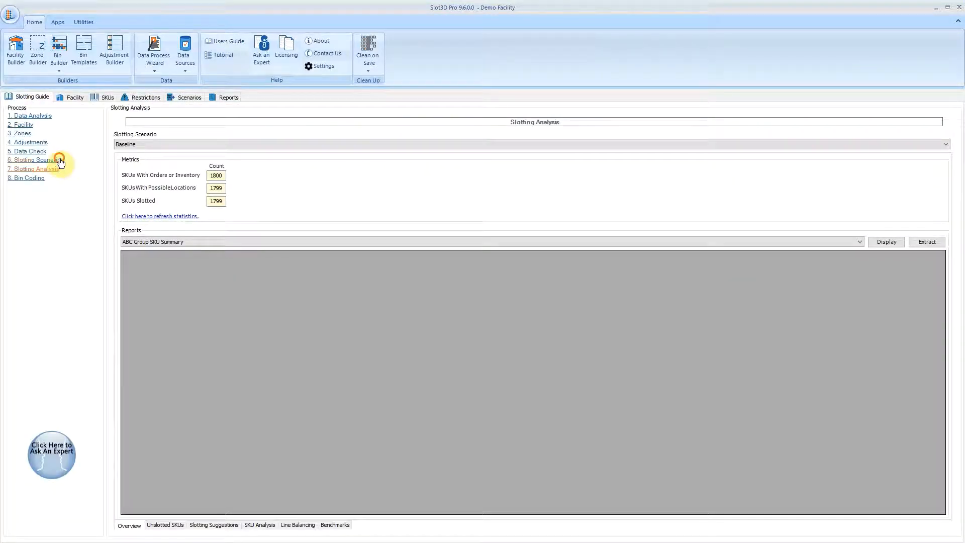
click(61, 159)
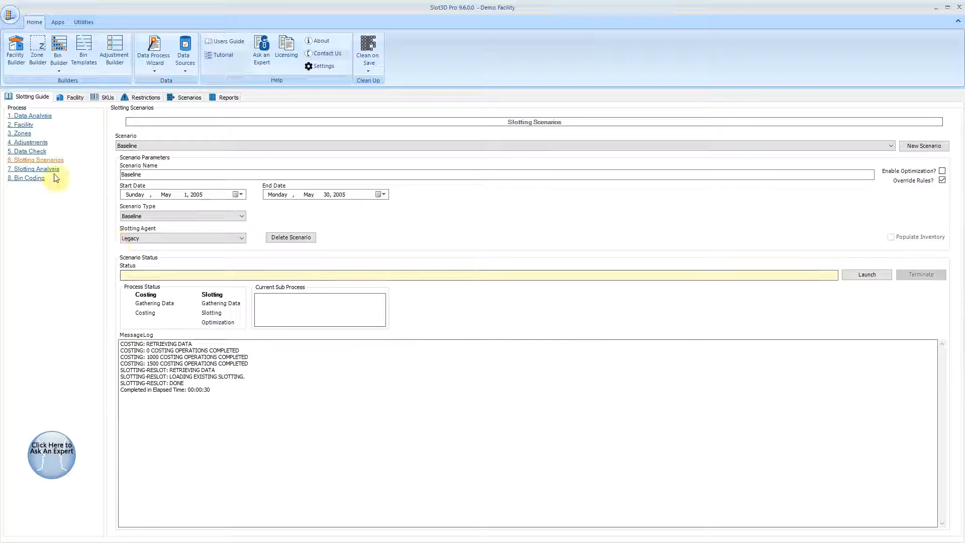
click(72, 97)
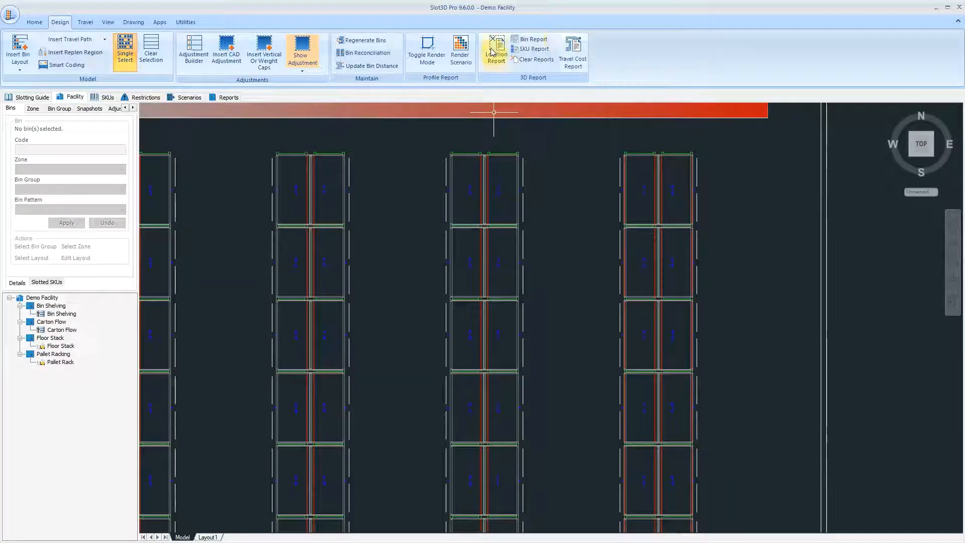
Run a location report based on the Baseline slotting, showing Count of Lines Picked for all zones
click(496, 53)
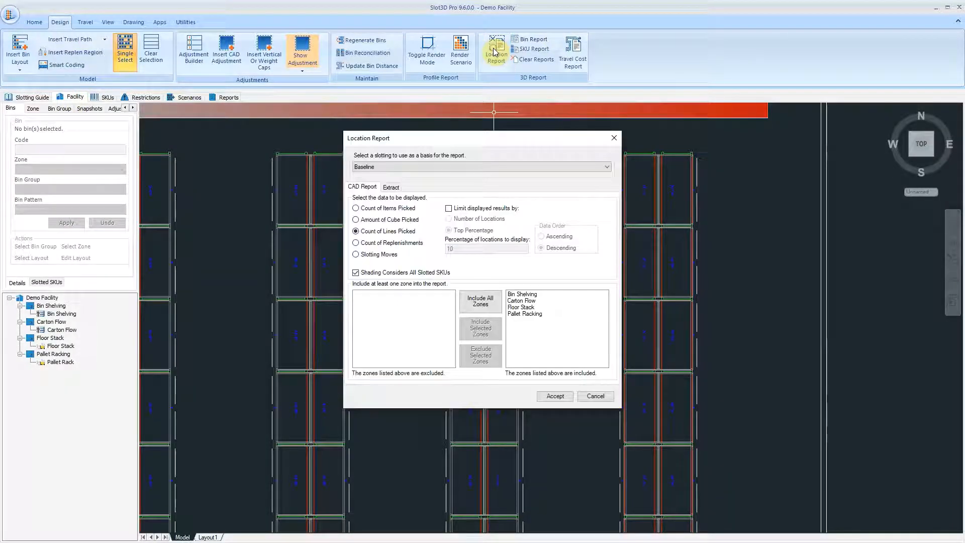
click(403, 168)
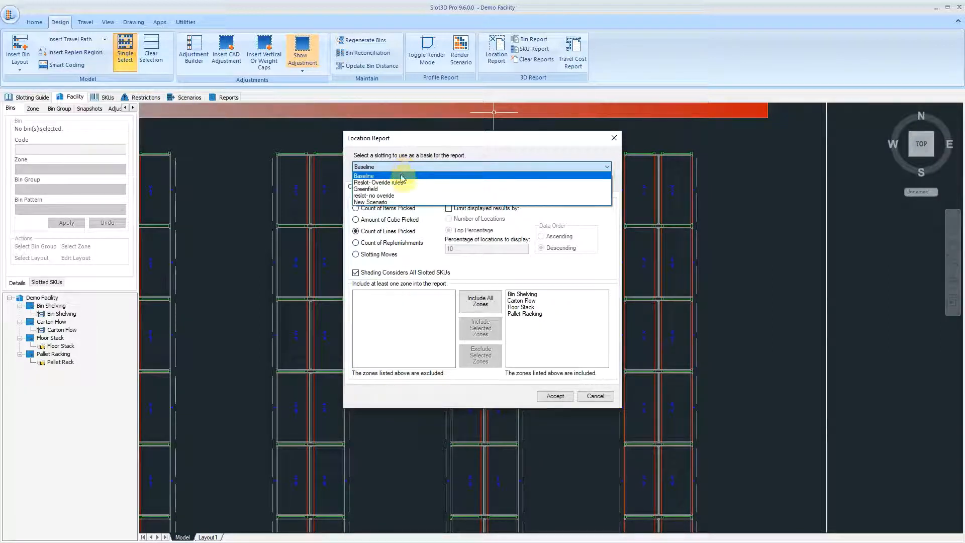
click(390, 176)
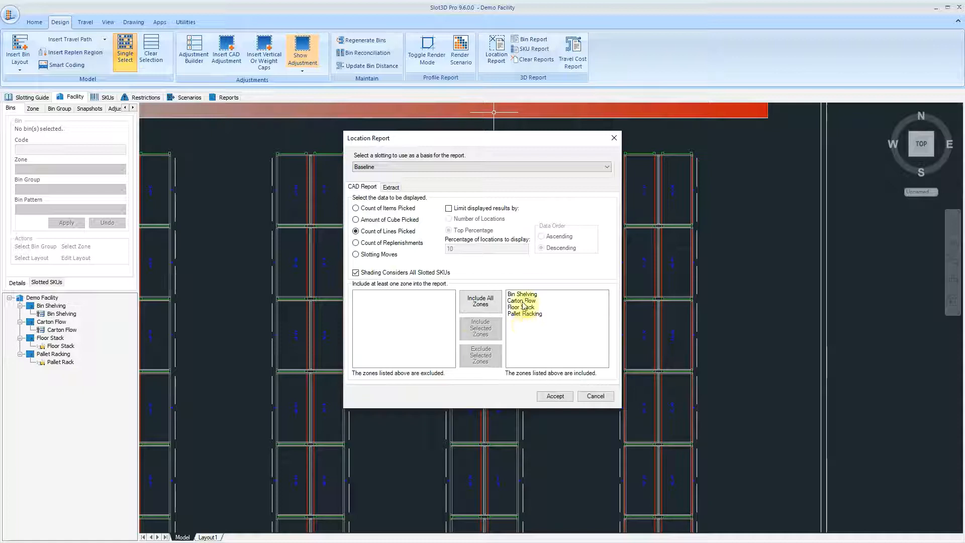
click(556, 397)
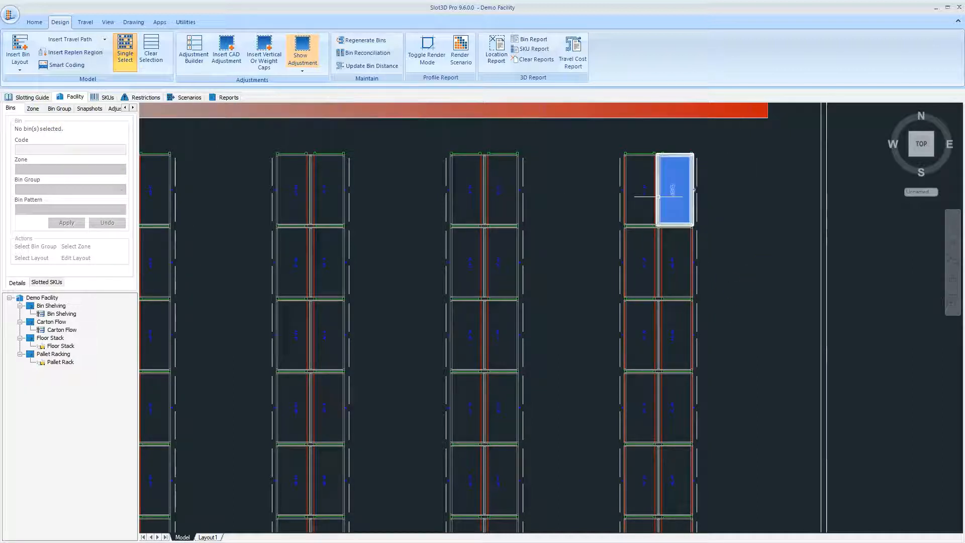
Add a bin group named "Unused Bins" to the Pallet Racking zone with Static Pallet Rack technology
click(25, 100)
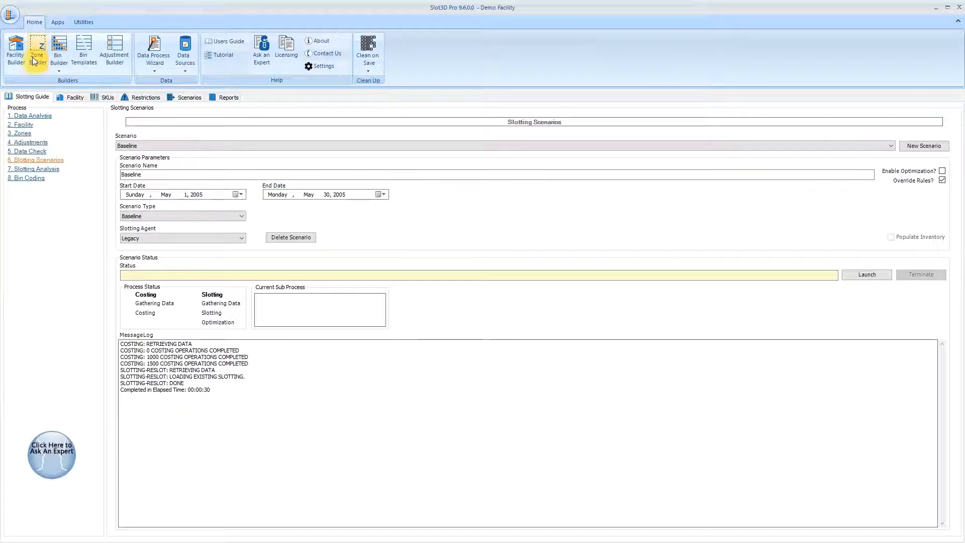
click(32, 57)
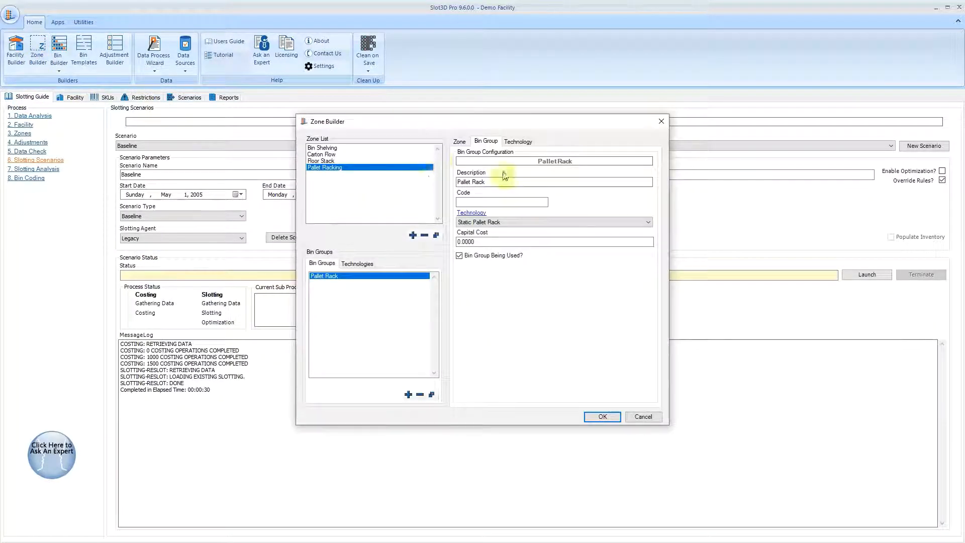
click(366, 168)
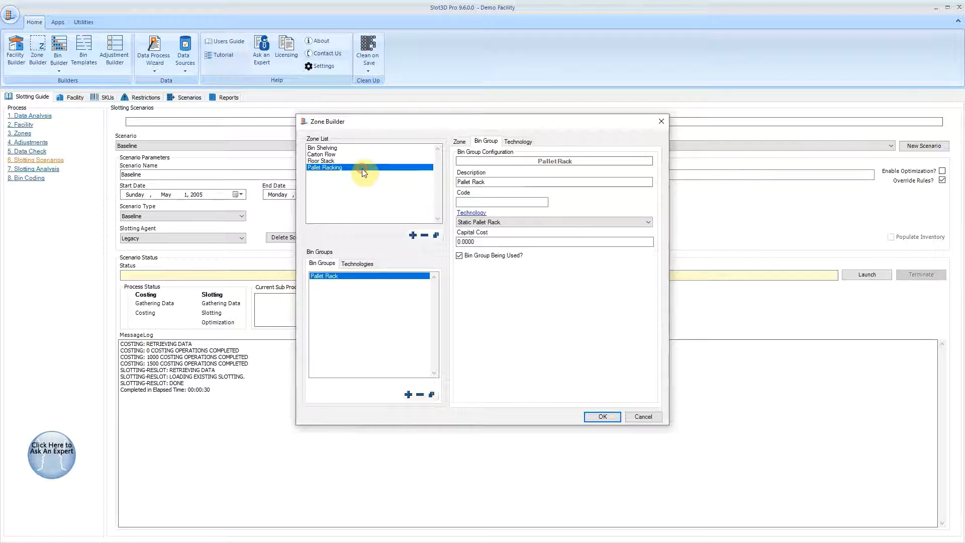
click(326, 276)
click(409, 394)
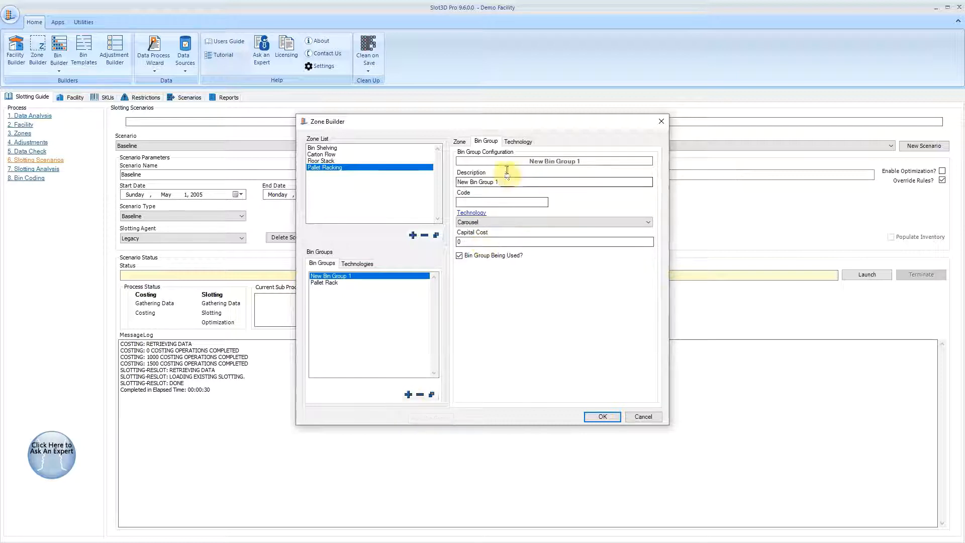
text(Unus)
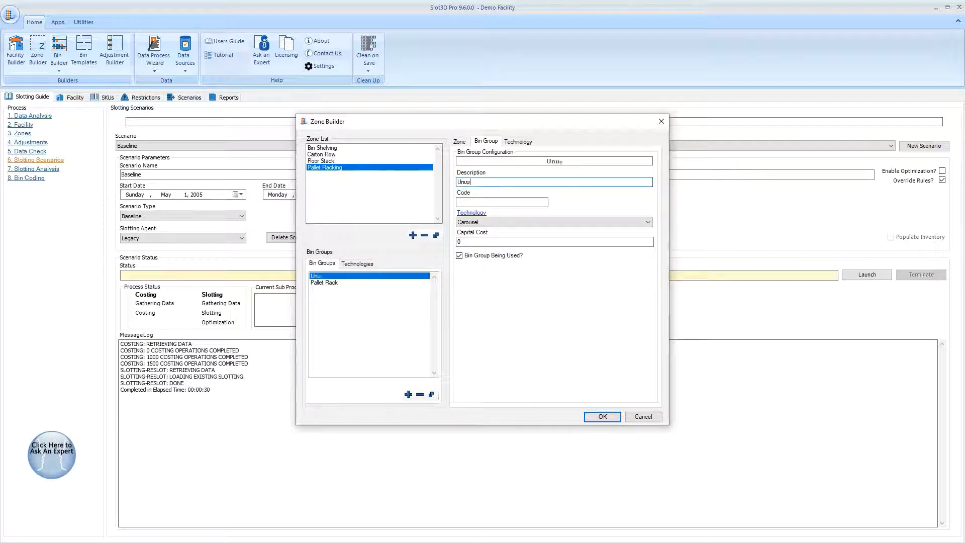
text(ed Bins)
click(505, 224)
click(512, 257)
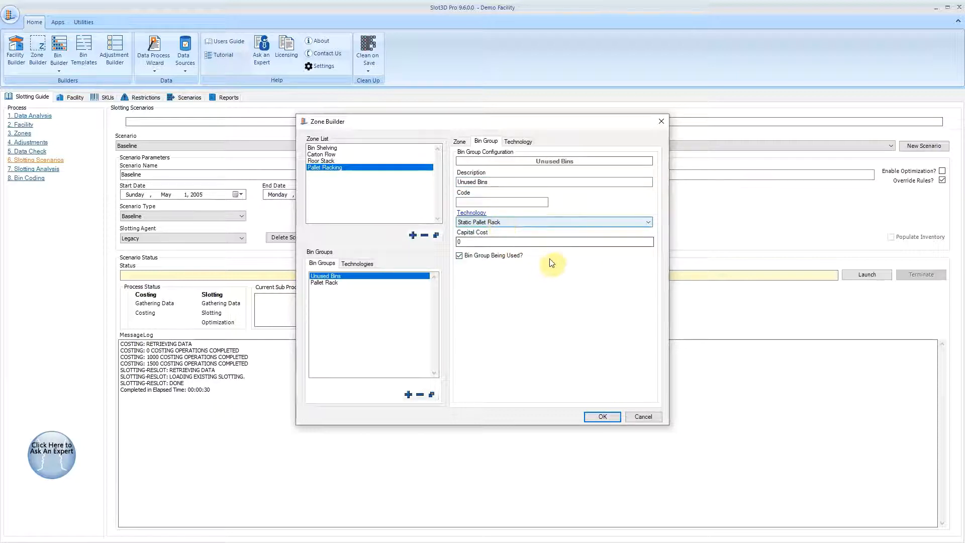
click(598, 418)
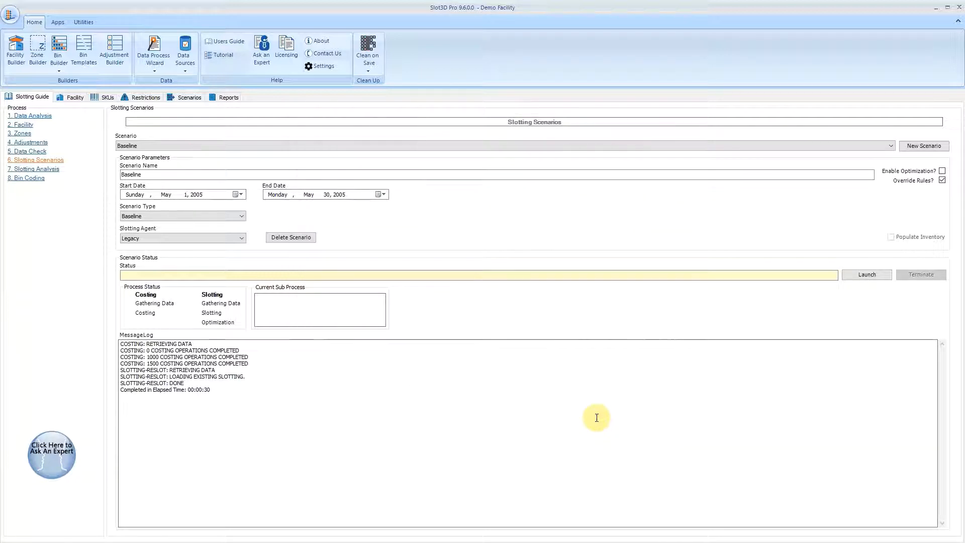
Assign the four northernmost bins of the easternmost pallet rack row to the Unused Bins bin group
click(72, 95)
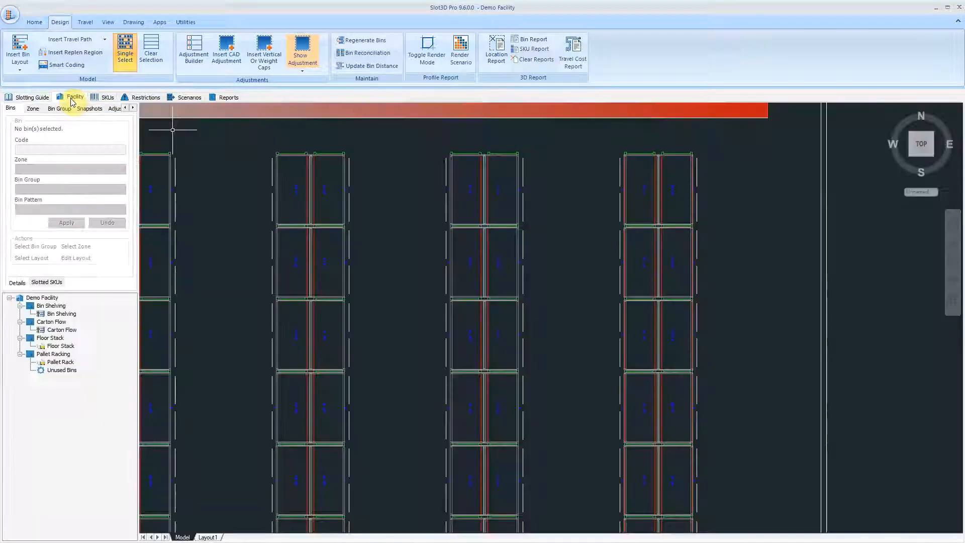
click(649, 191)
click(647, 190)
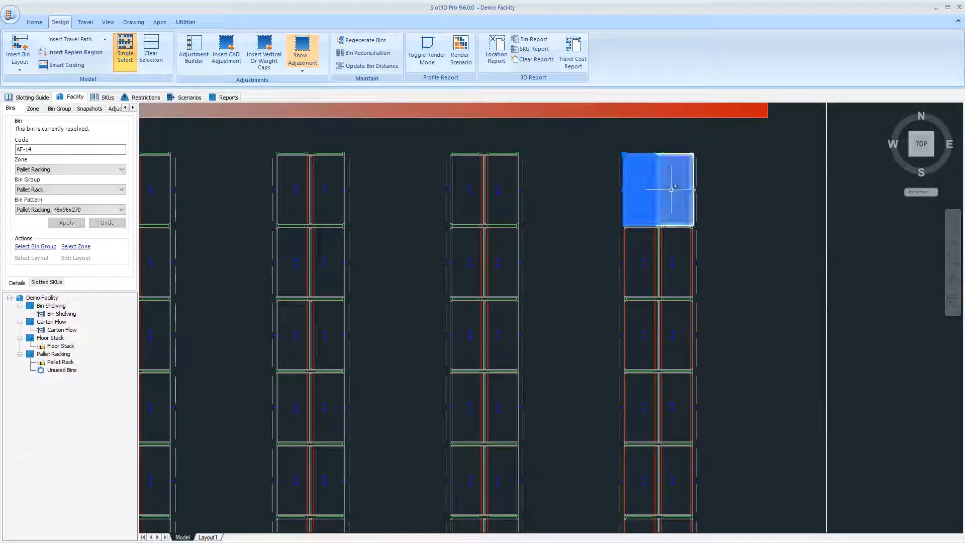
click(674, 194)
click(650, 268)
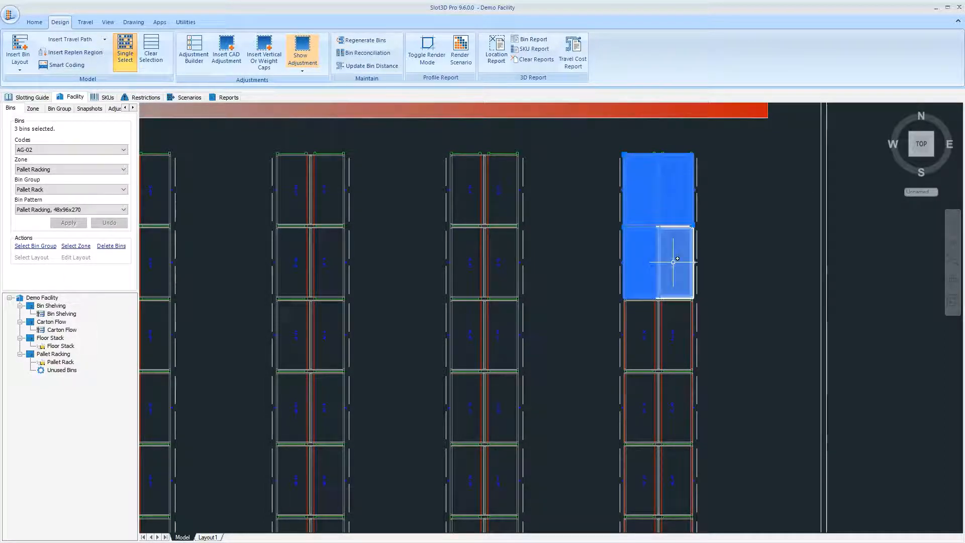
click(673, 265)
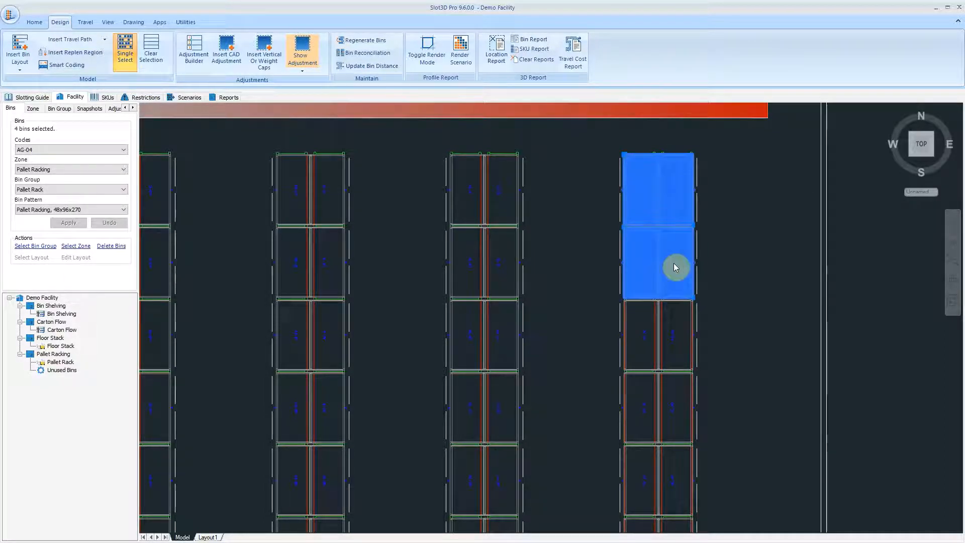
click(28, 190)
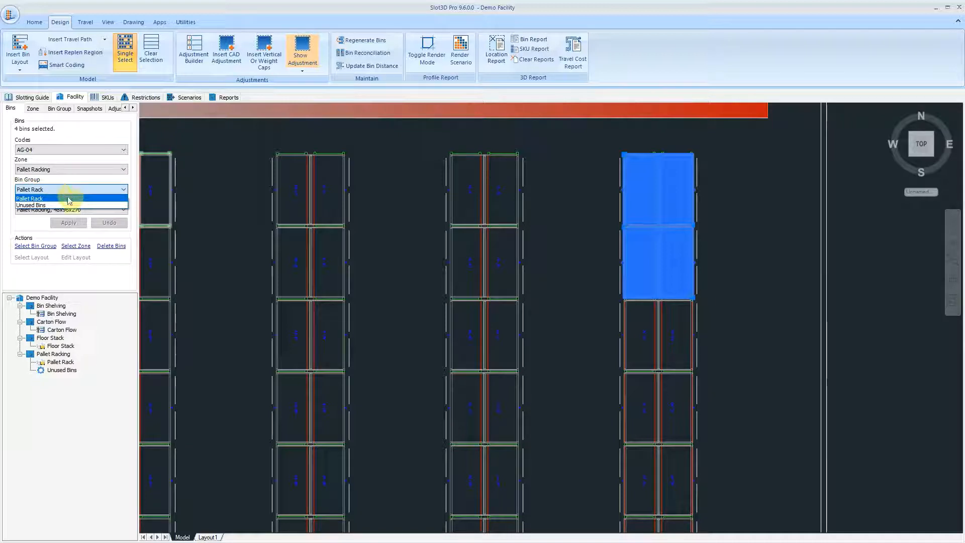
click(34, 206)
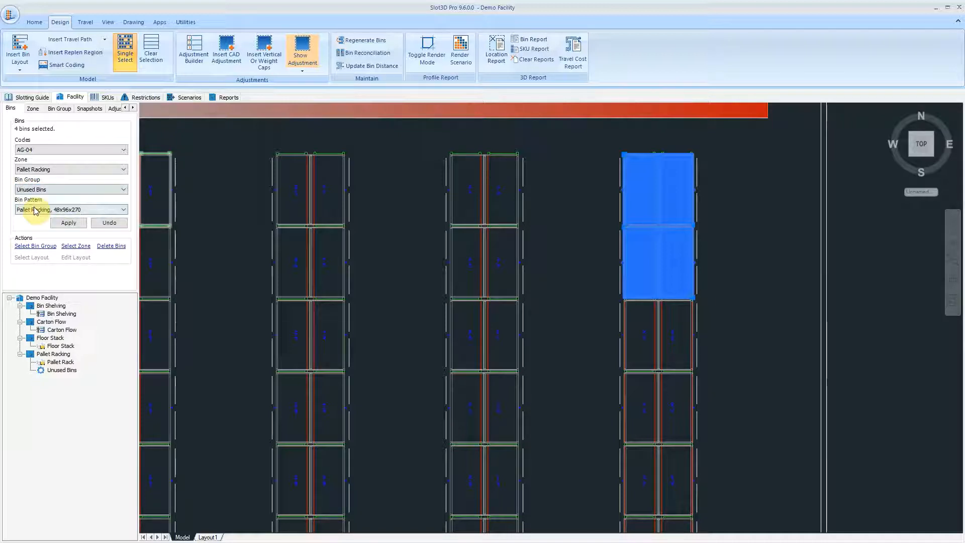
click(69, 223)
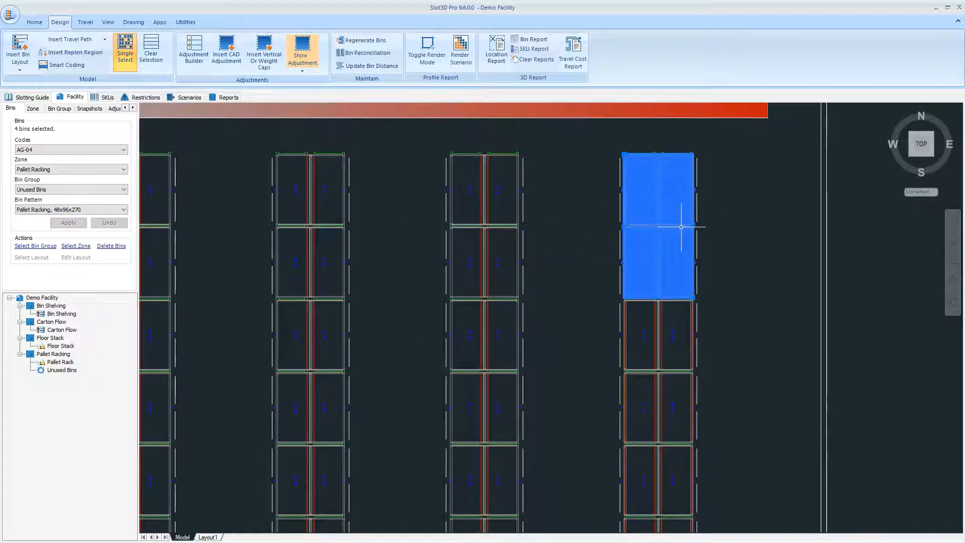
Mark the Unused Bins group of the Pallet Racking zone as not being used in the Zone Builder
click(38, 98)
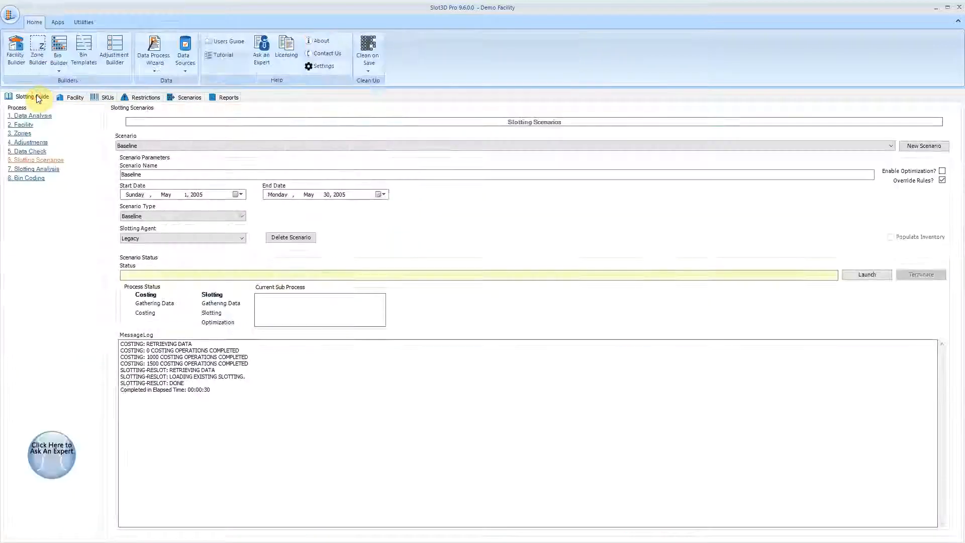
click(32, 47)
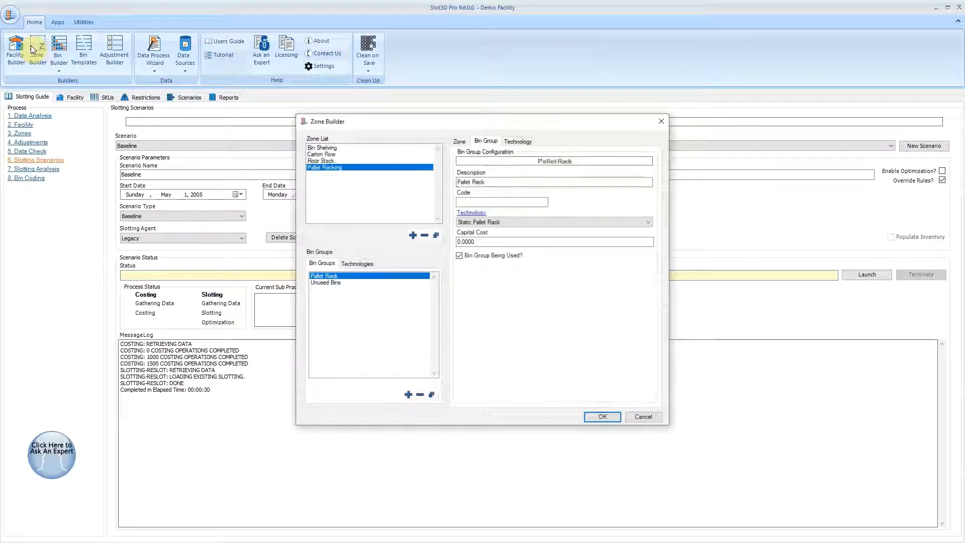
click(342, 282)
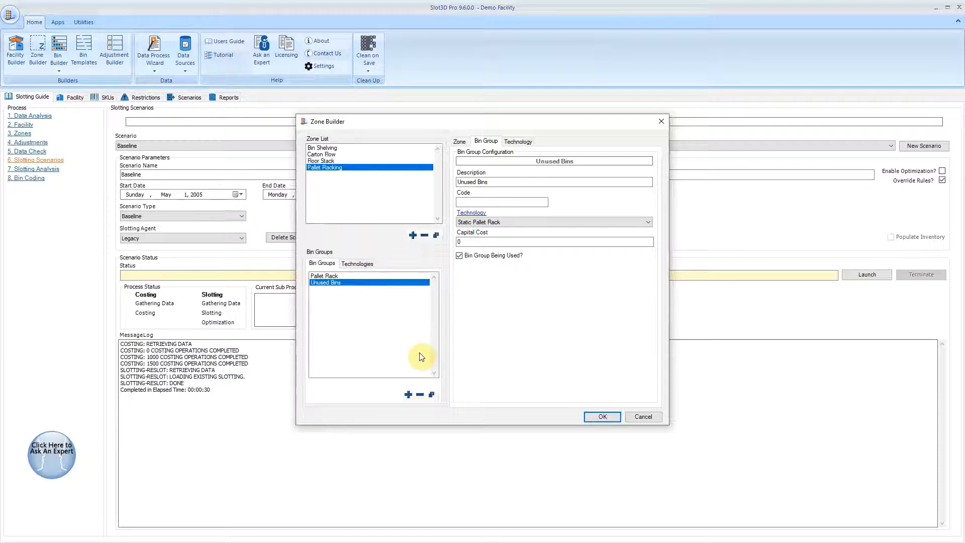
click(459, 256)
click(601, 417)
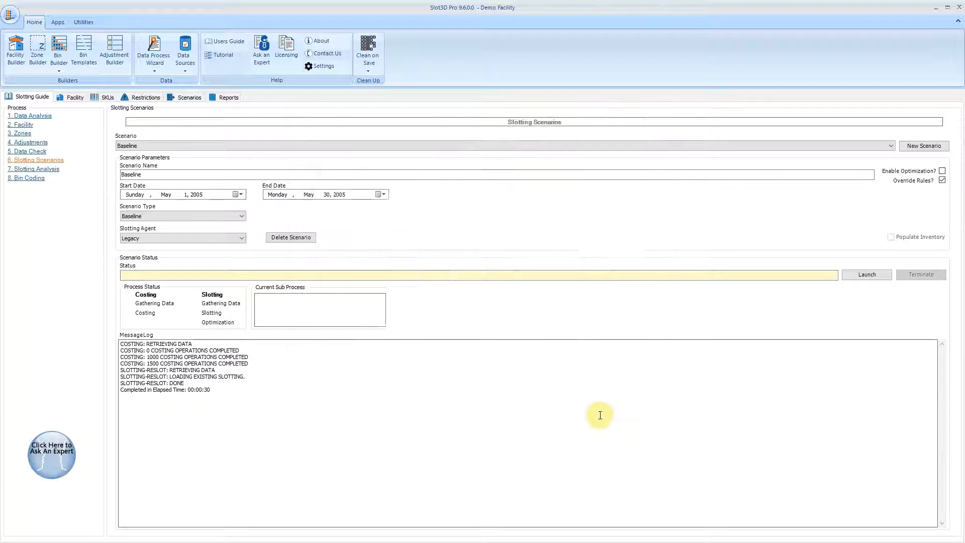
Save the facility and launch the Baseline slotting scenario
click(15, 17)
click(25, 86)
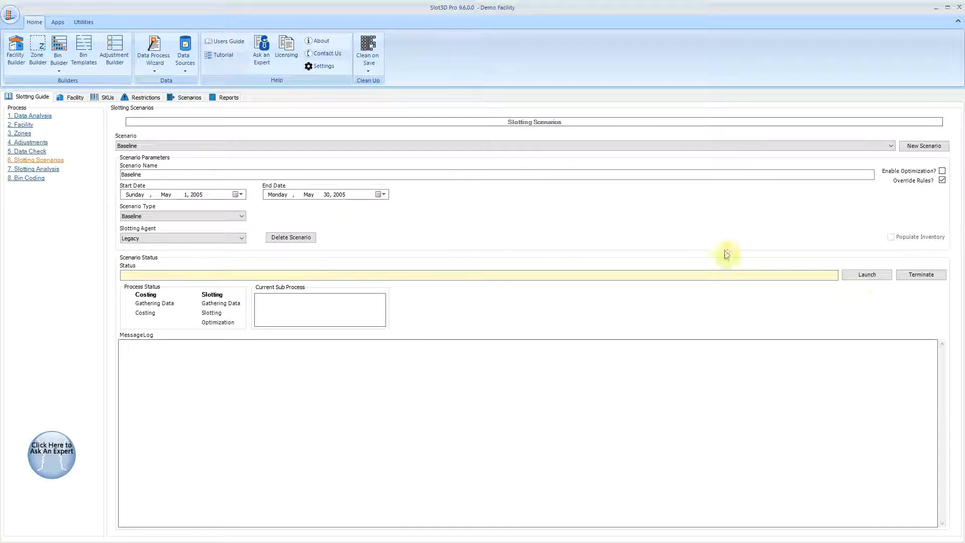
click(855, 276)
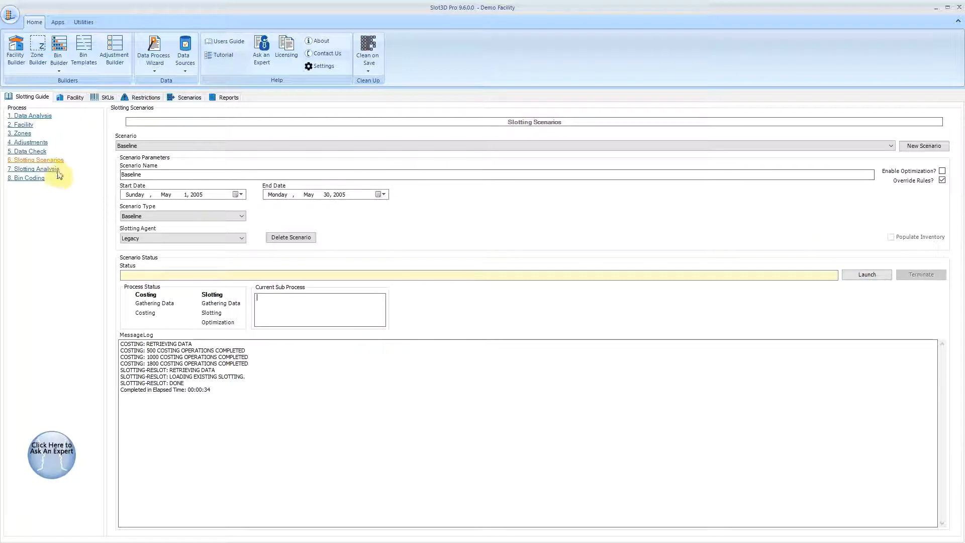
Rerun the Baseline location report on the facility drawing with Count of Lines Picked and all zones included
click(70, 99)
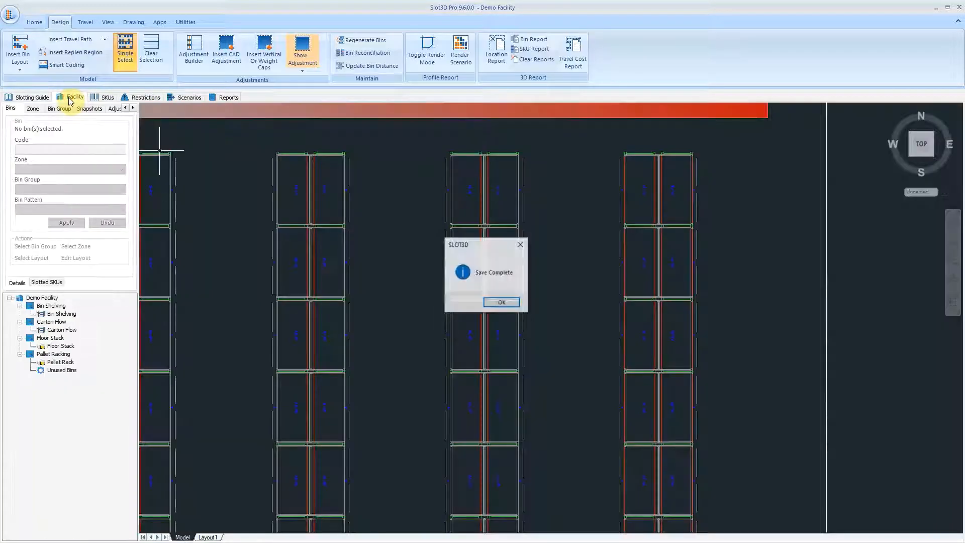
click(503, 302)
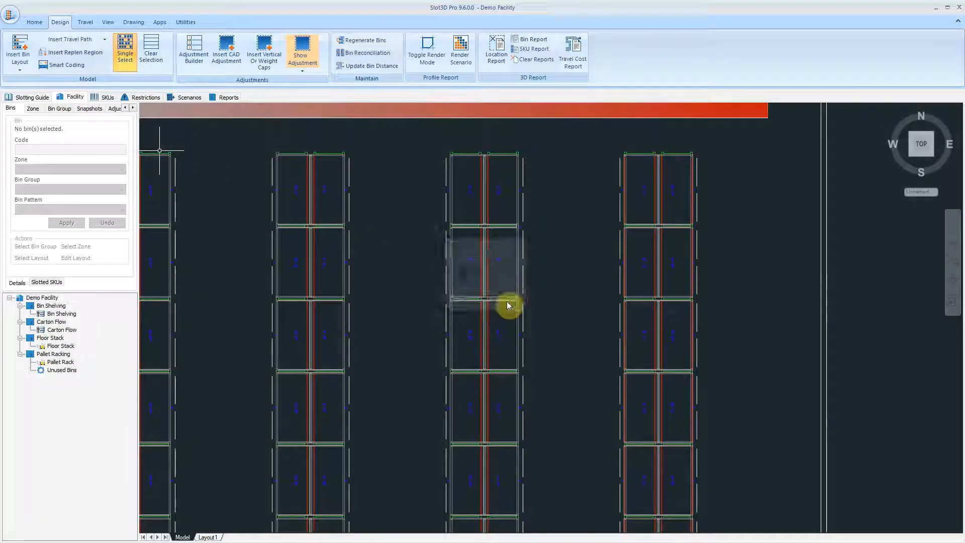
click(498, 56)
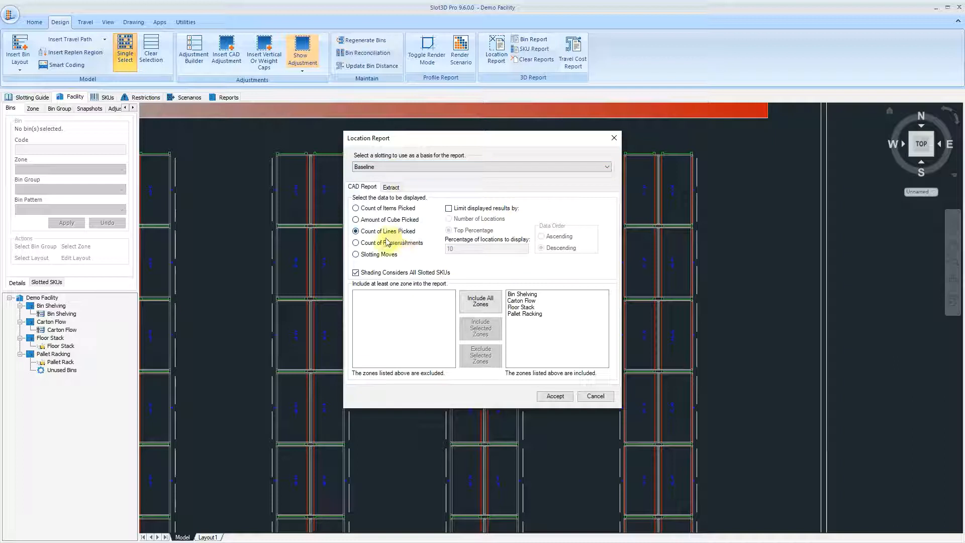
click(487, 310)
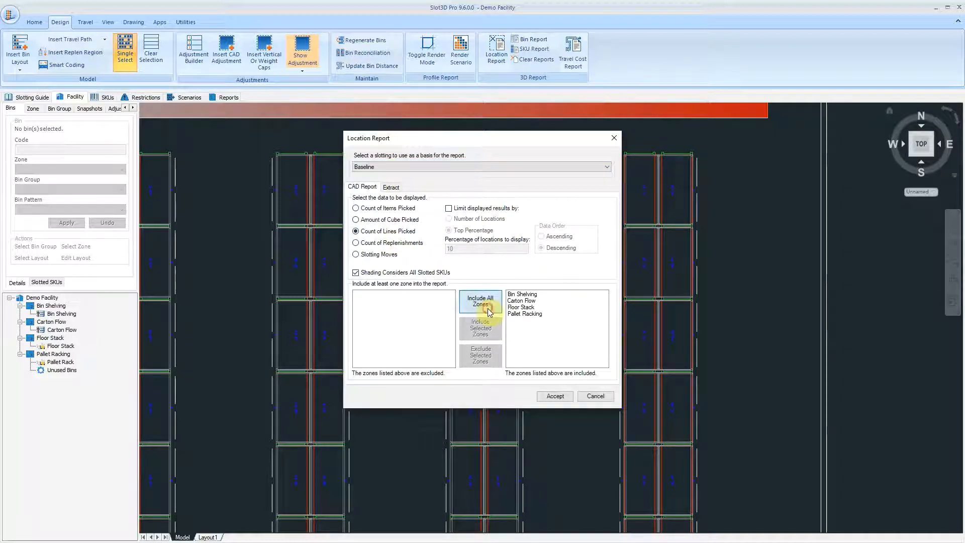
click(551, 398)
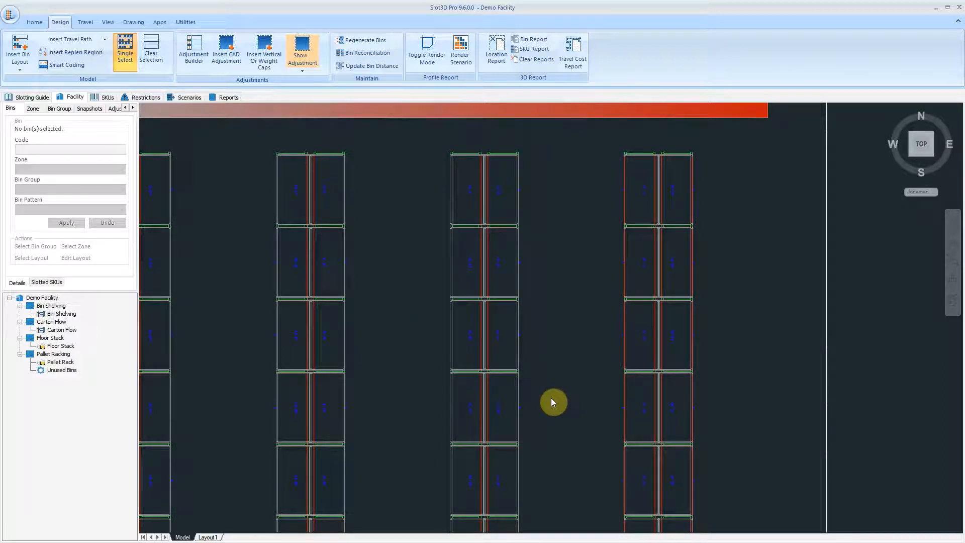